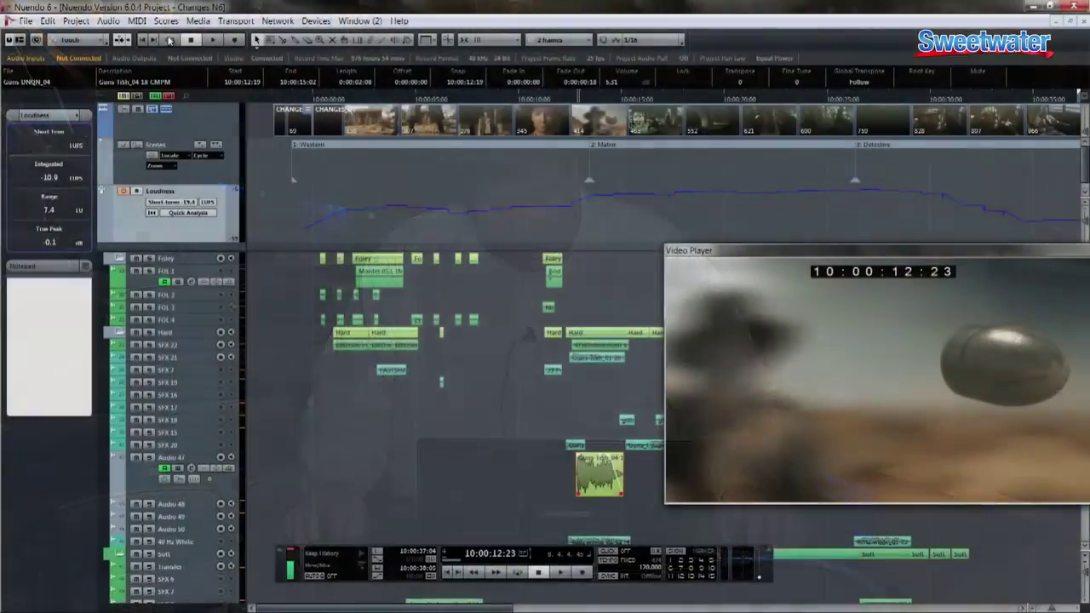
- Enable Edit Mode and slide the Audio 47 bullet event to start at 10:00:13:05
{"action": "left_click", "coordinate": [236, 21]}
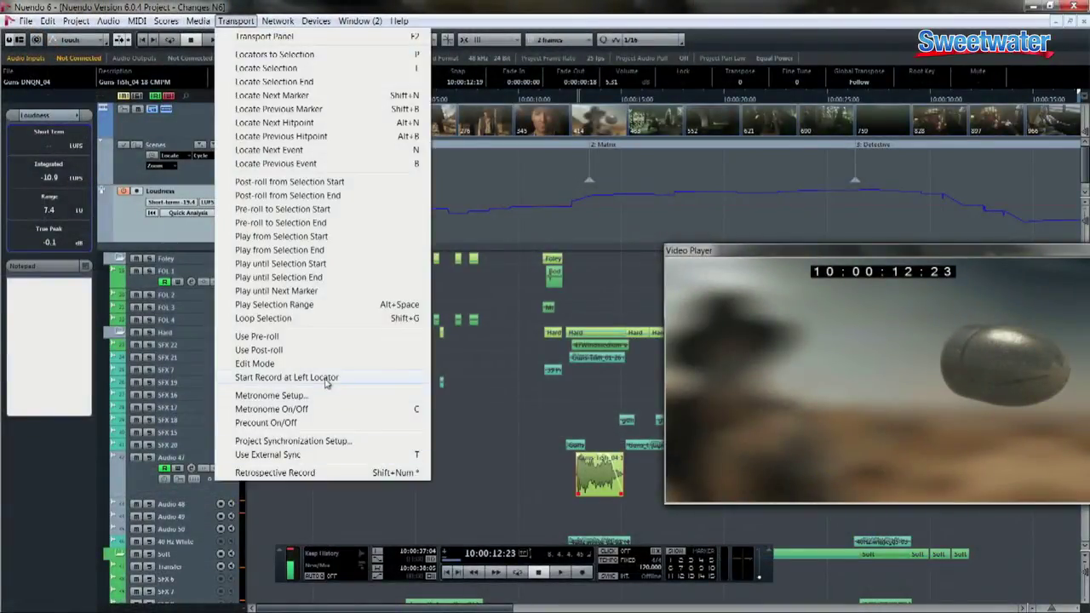
{"action": "left_click", "coordinate": [519, 430]}
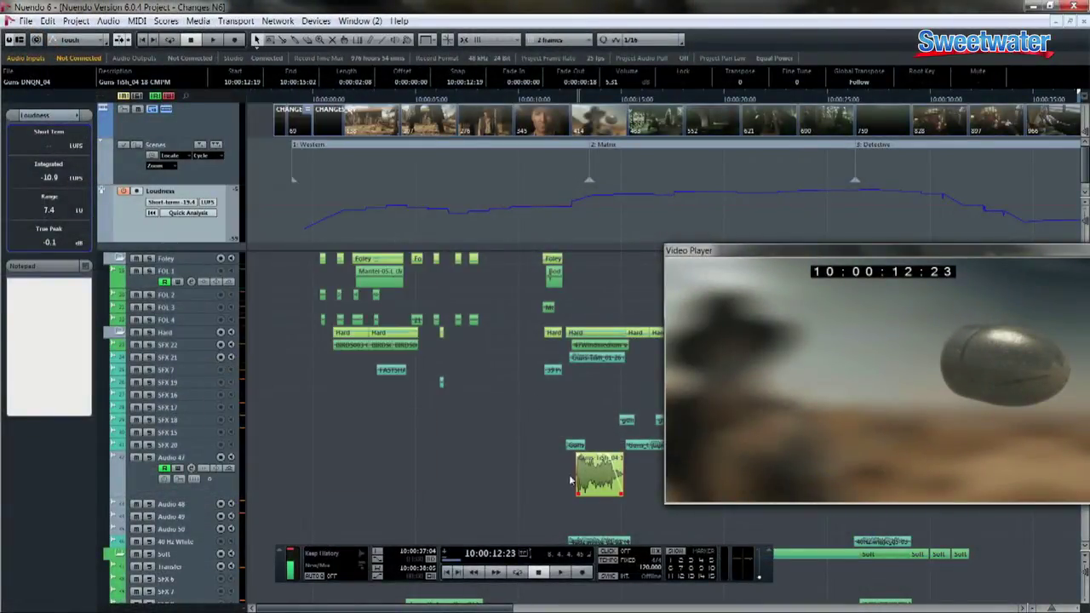
{"action": "mouse_move", "coordinate": [600, 484]}
{"action": "left_mouse_down"}
{"action": "mouse_move", "coordinate": [477, 481]}
{"action": "mouse_move", "coordinate": [655, 482]}
{"action": "mouse_move", "coordinate": [600, 486]}
{"action": "mouse_move", "coordinate": [633, 492]}
{"action": "mouse_move", "coordinate": [609, 492]}
{"action": "left_mouse_up"}
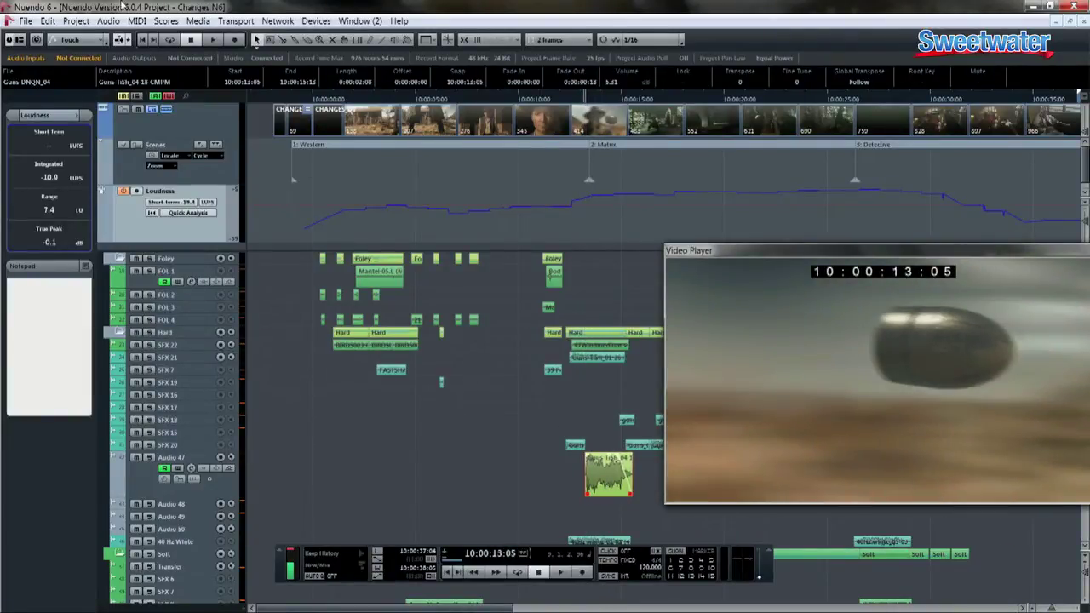
{"action": "left_click", "coordinate": [320, 22]}
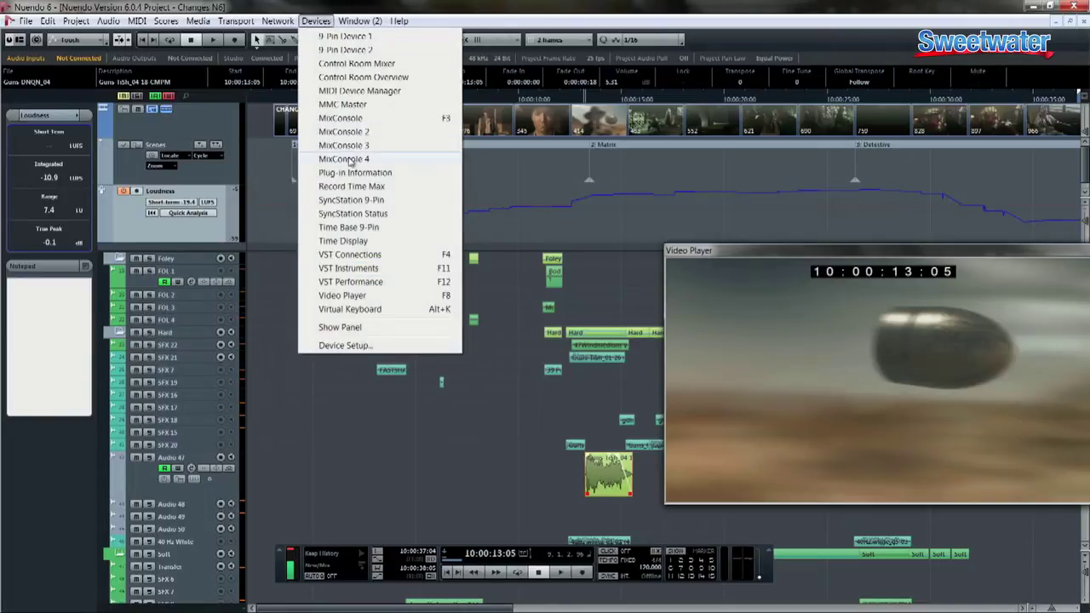
- Open the MixConsole, close the Video Player, check the meter type options, and start playback
{"action": "left_click", "coordinate": [341, 118]}
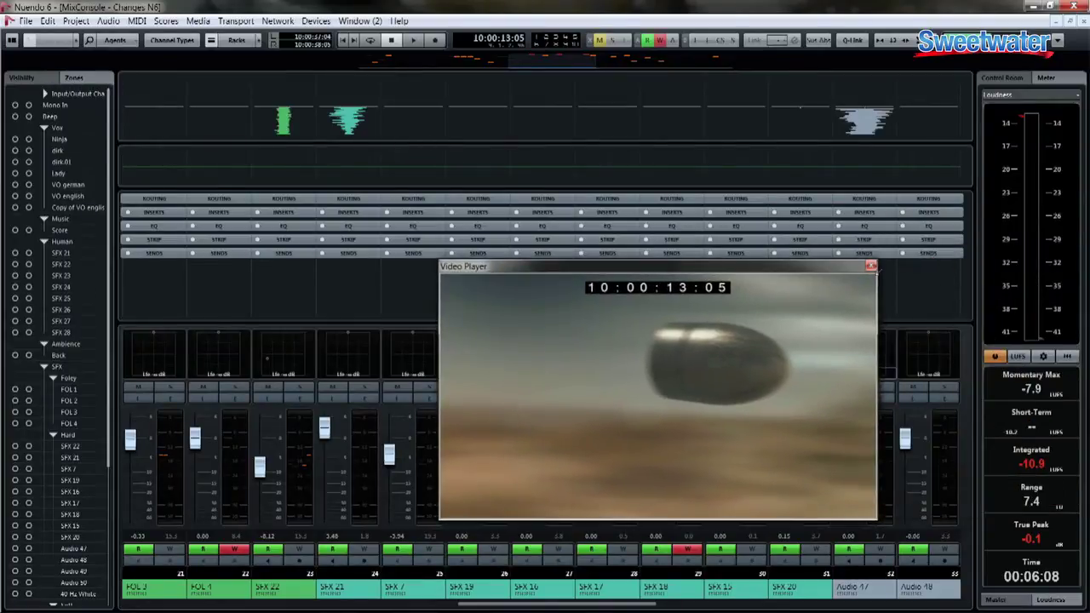
{"action": "left_click", "coordinate": [870, 266]}
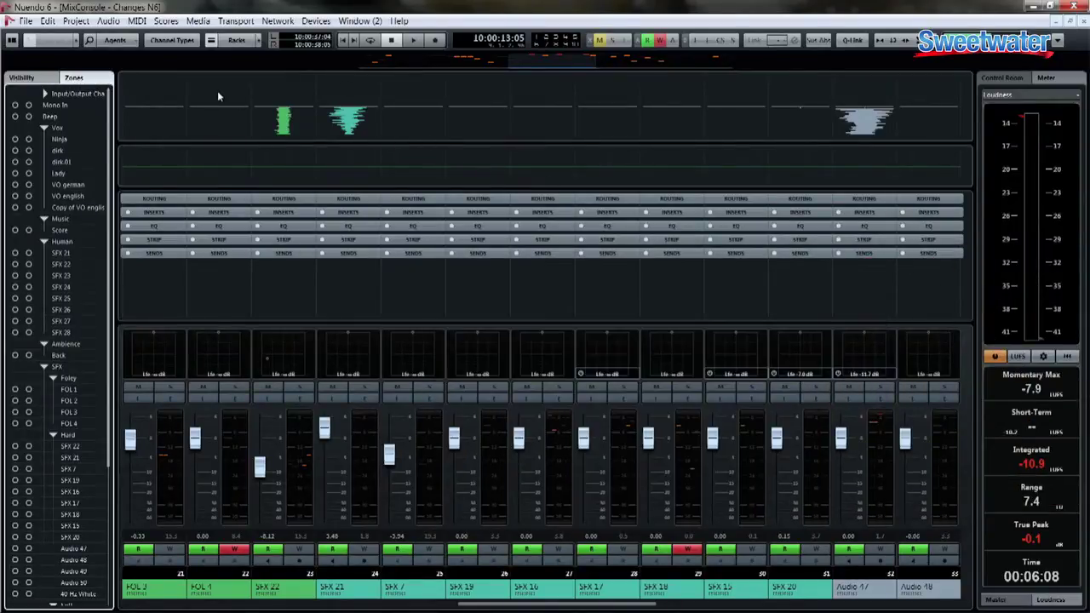
{"action": "right_click", "coordinate": [366, 119]}
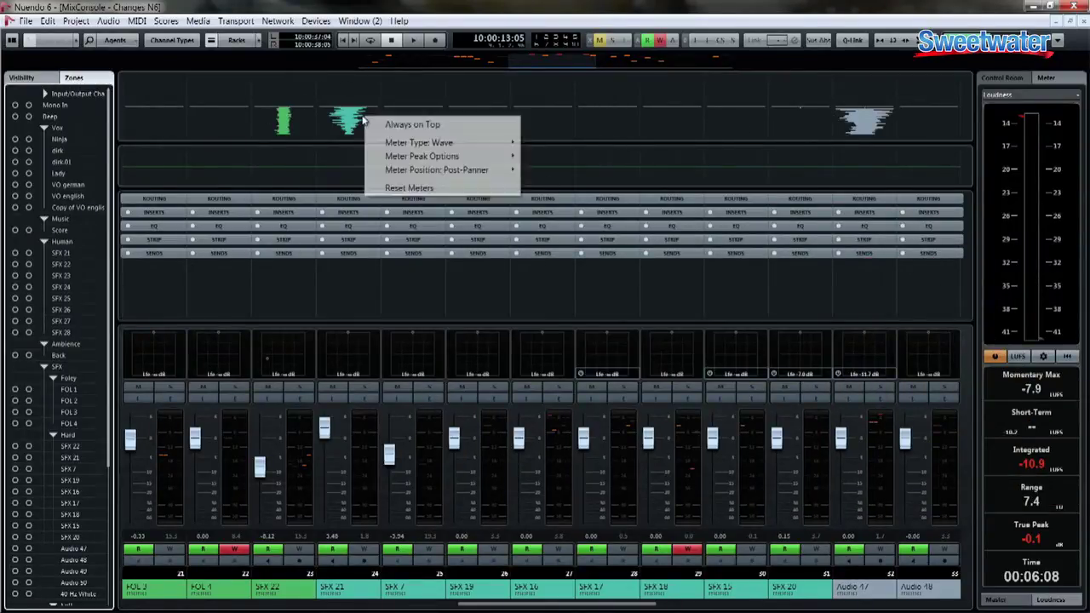
{"action": "mouse_move", "coordinate": [436, 143]}
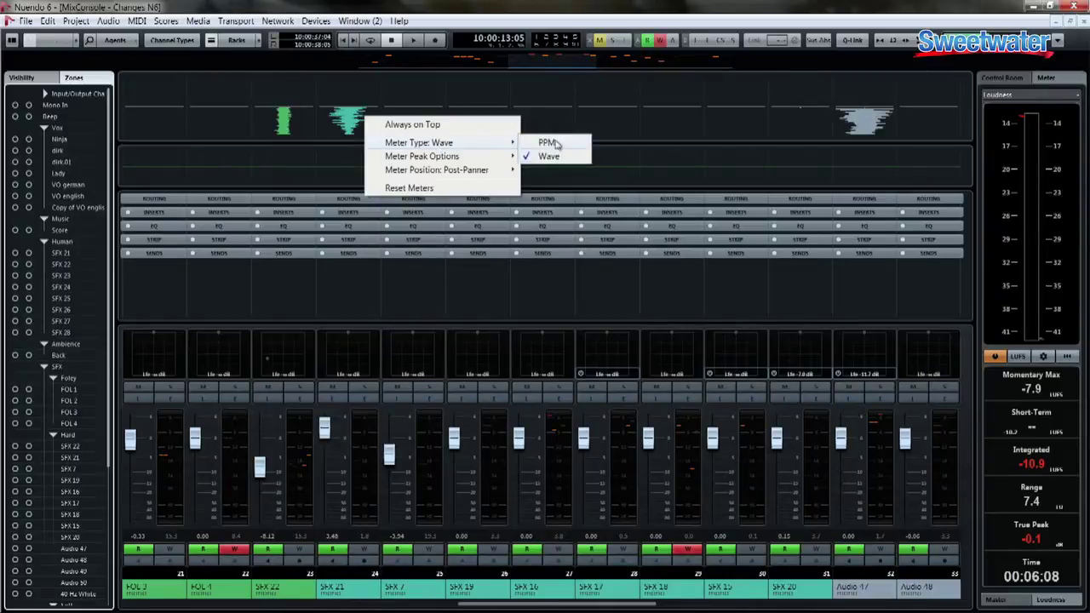
{"action": "left_click", "coordinate": [712, 102]}
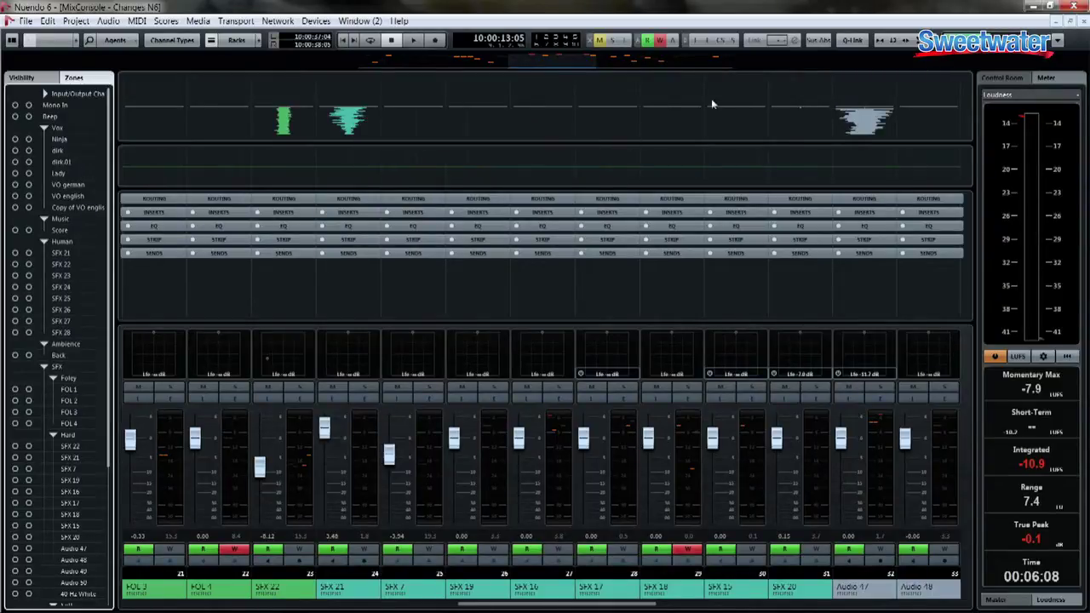
{"action": "key", "text": "space"}
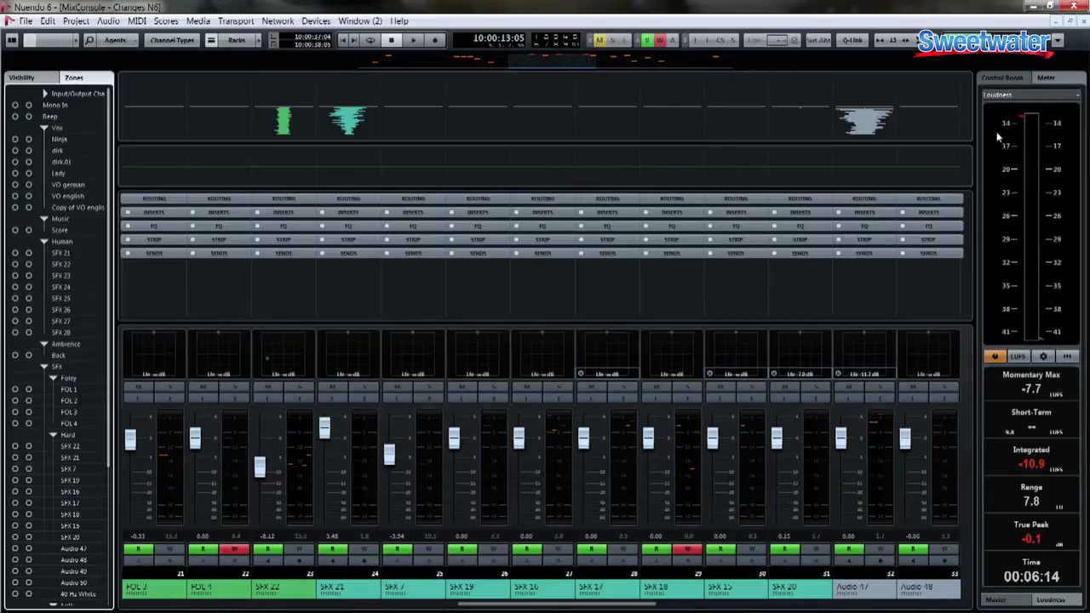
- Switch the MixConsole side panel's master meter to K-20 Scale, then close the MixConsole
{"action": "left_click", "coordinate": [995, 600]}
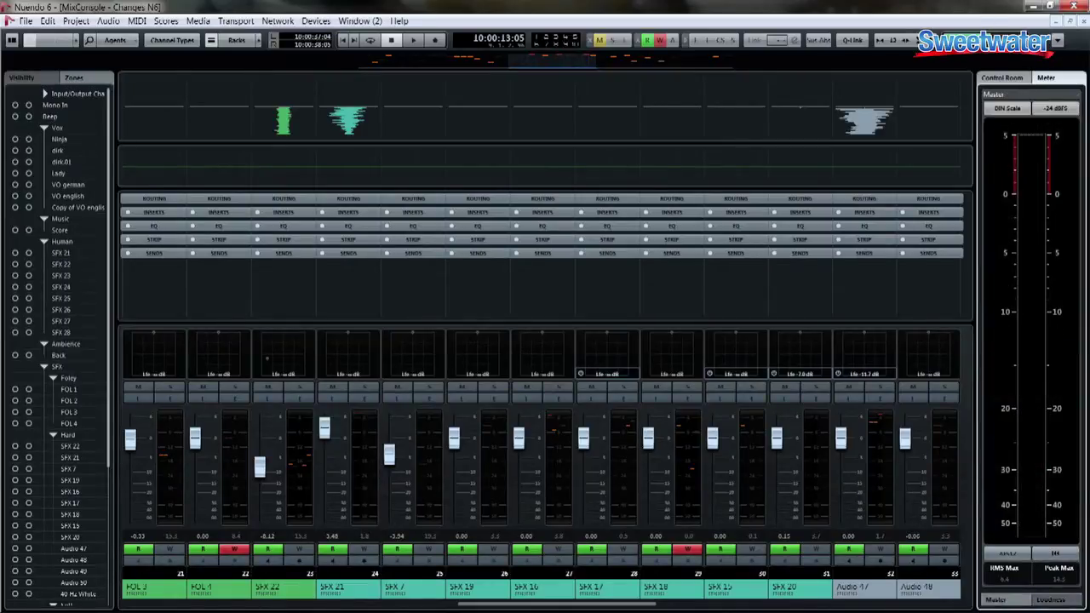
{"action": "left_click", "coordinate": [1007, 108]}
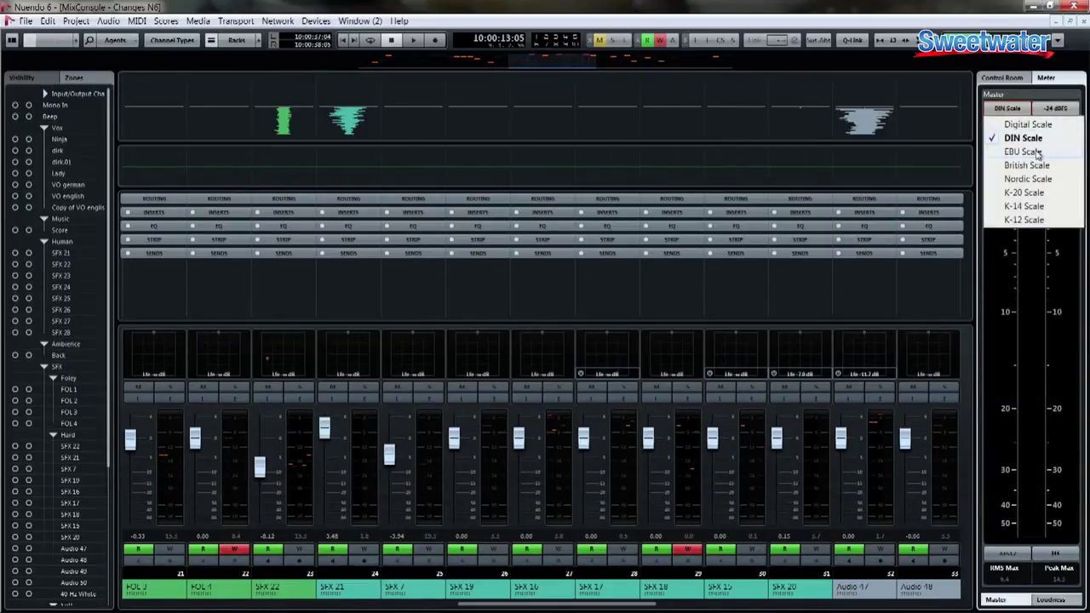
{"action": "left_click", "coordinate": [1047, 194]}
{"action": "left_click", "coordinate": [1019, 109]}
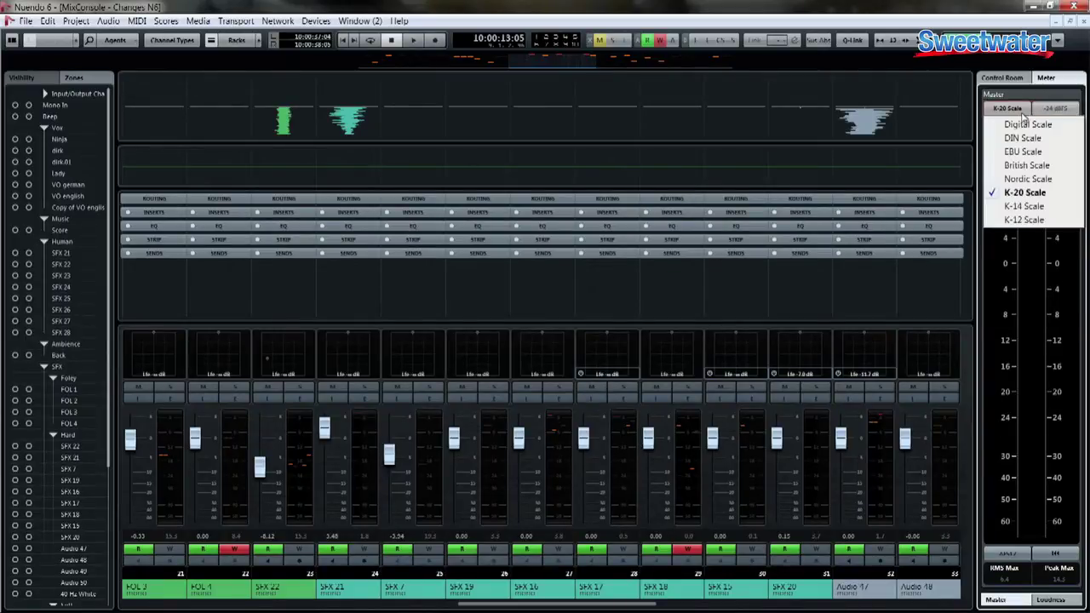
{"action": "left_click", "coordinate": [1083, 23]}
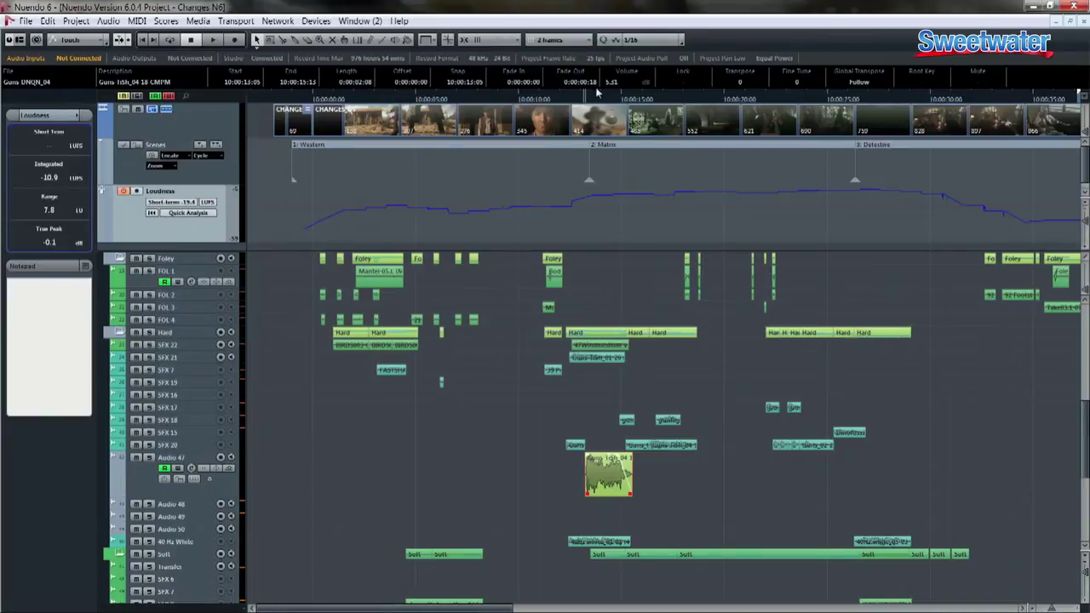
- Zoom out to fit the film, then zoom in and scroll up to the dialog tracks
{"action": "left_click_drag", "start_coordinate": [599, 89], "coordinate": [596, 61]}
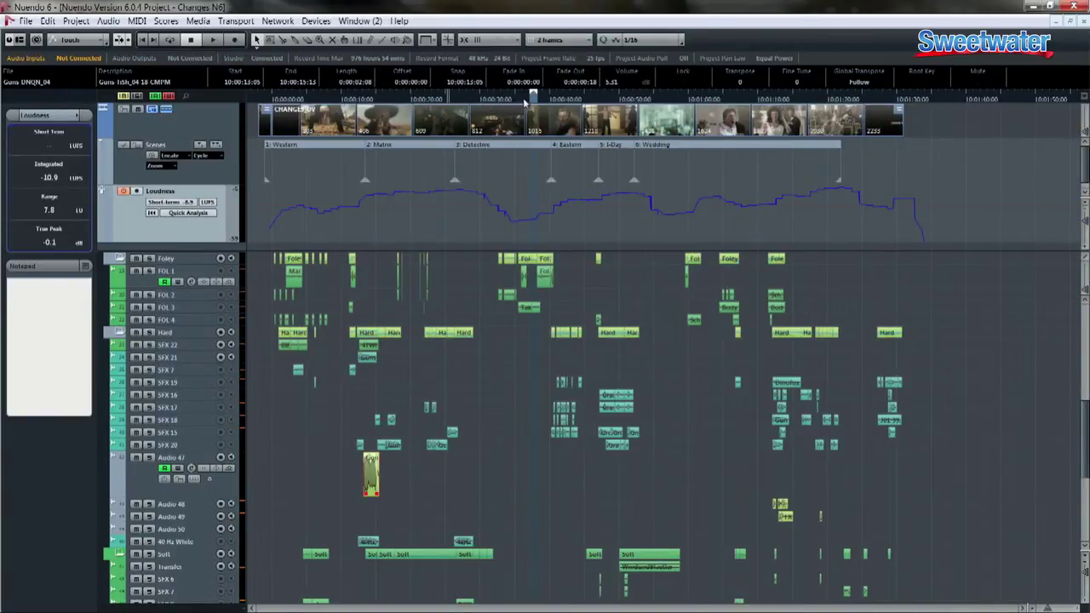
{"action": "left_click_drag", "start_coordinate": [525, 100], "coordinate": [612, 342]}
{"action": "scroll", "coordinate": [529, 401], "scroll_direction": "up", "scroll_amount": 10}
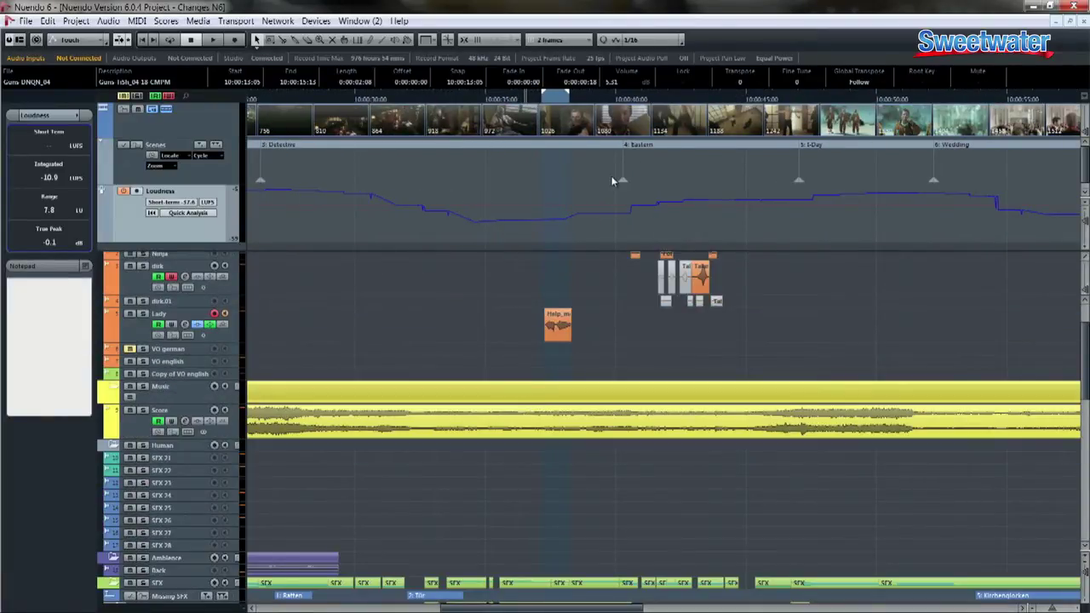
{"action": "key", "text": "9"}
- Reopen the Video Player with F8 and play the passage from about 10:00:35
{"action": "key", "text": "F8"}
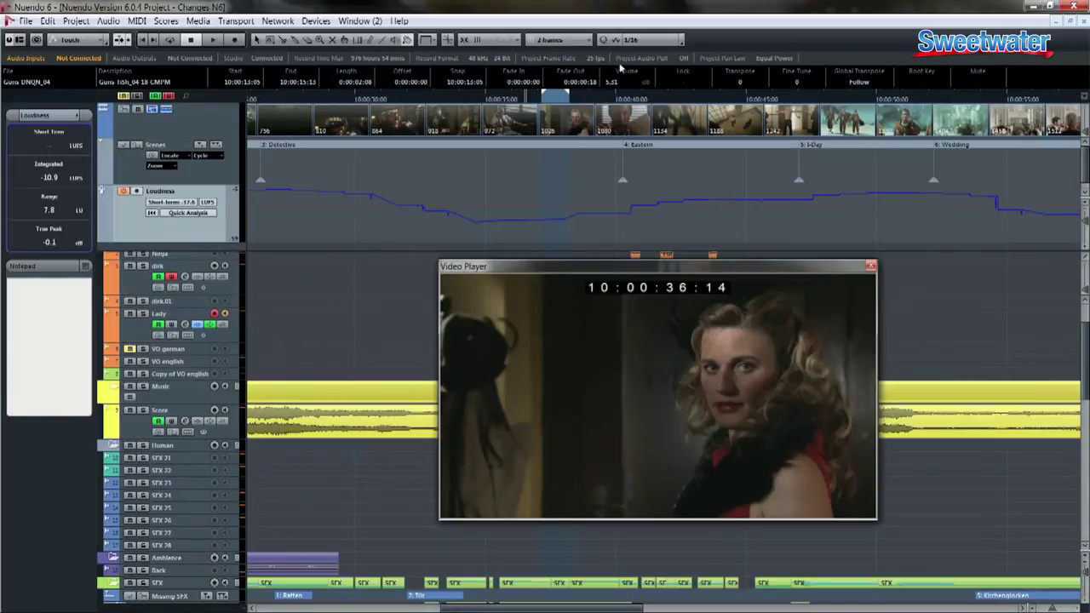
{"action": "left_click", "coordinate": [508, 99]}
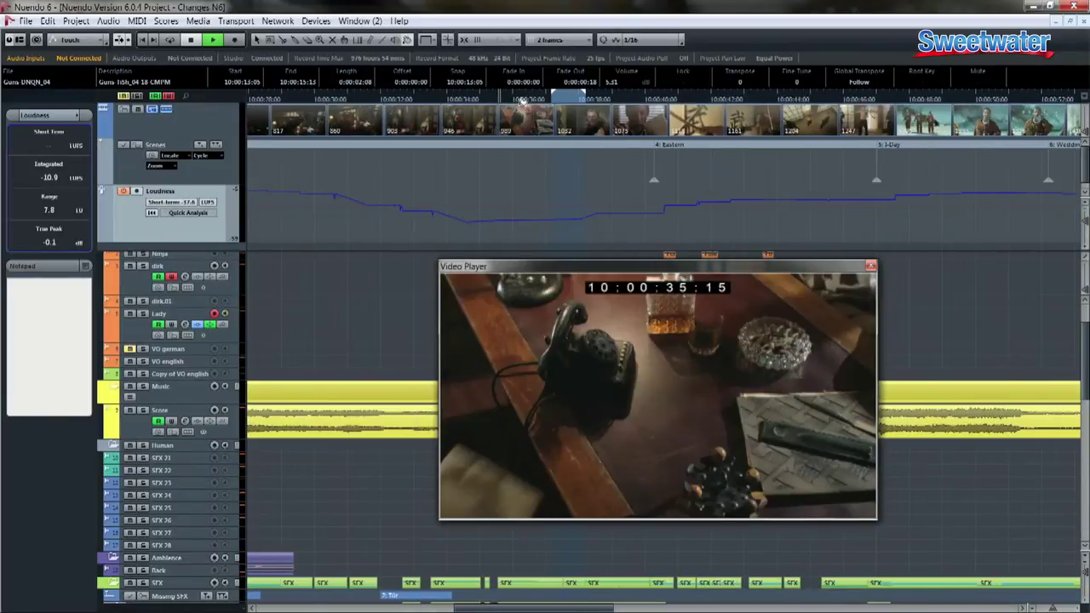
{"action": "key", "text": "space"}
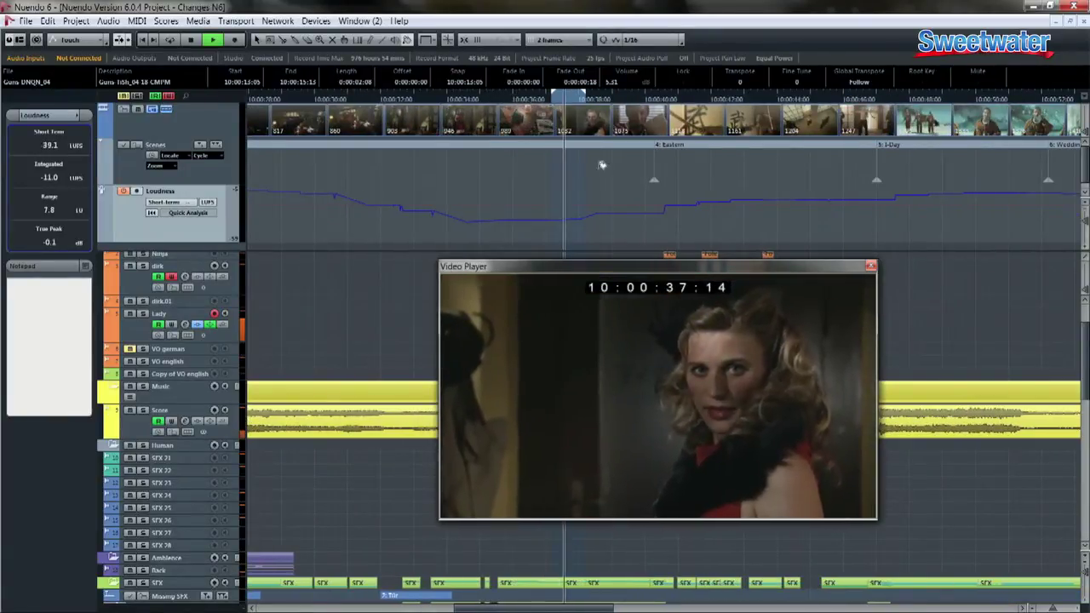
{"action": "left_click_drag", "start_coordinate": [604, 268], "coordinate": [789, 255]}
{"action": "key", "text": "space"}
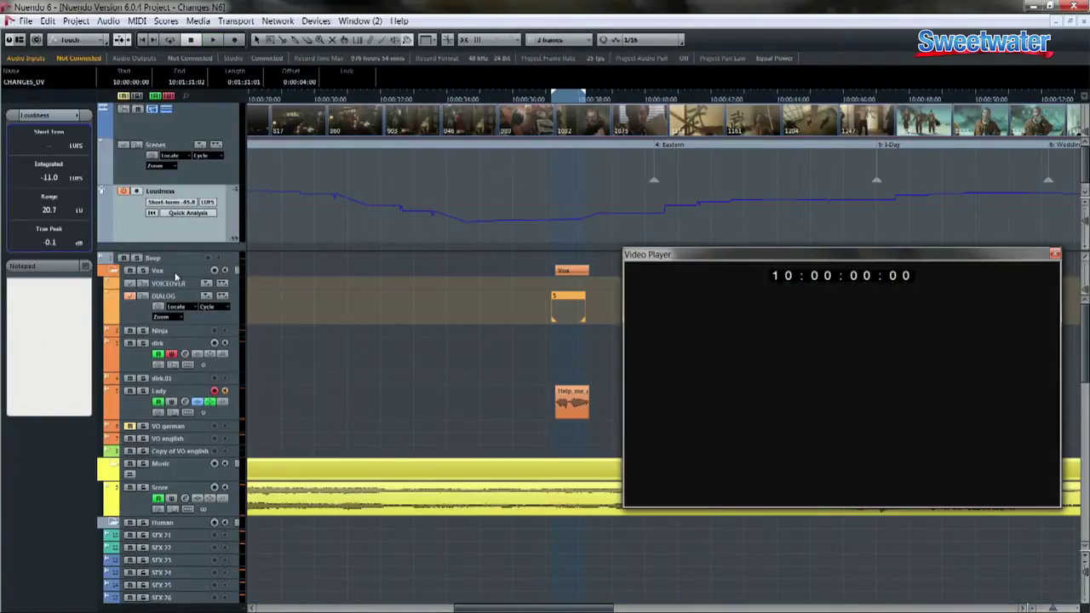
- Display the DIALOG marker list showing all three ADR cues, including Scream
{"action": "left_click", "coordinate": [187, 282]}
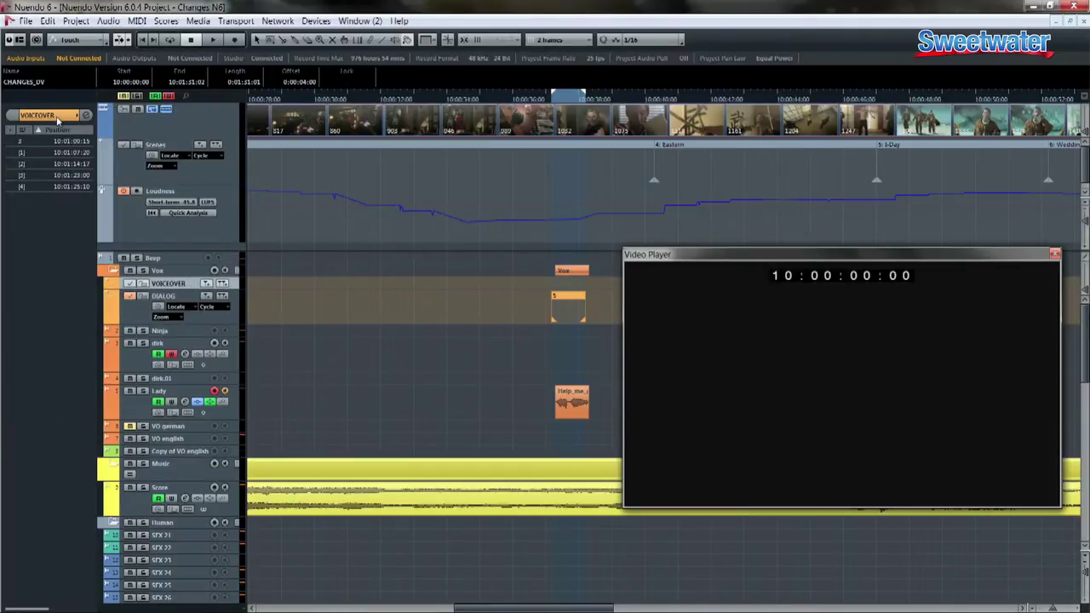
{"action": "left_click", "coordinate": [88, 118]}
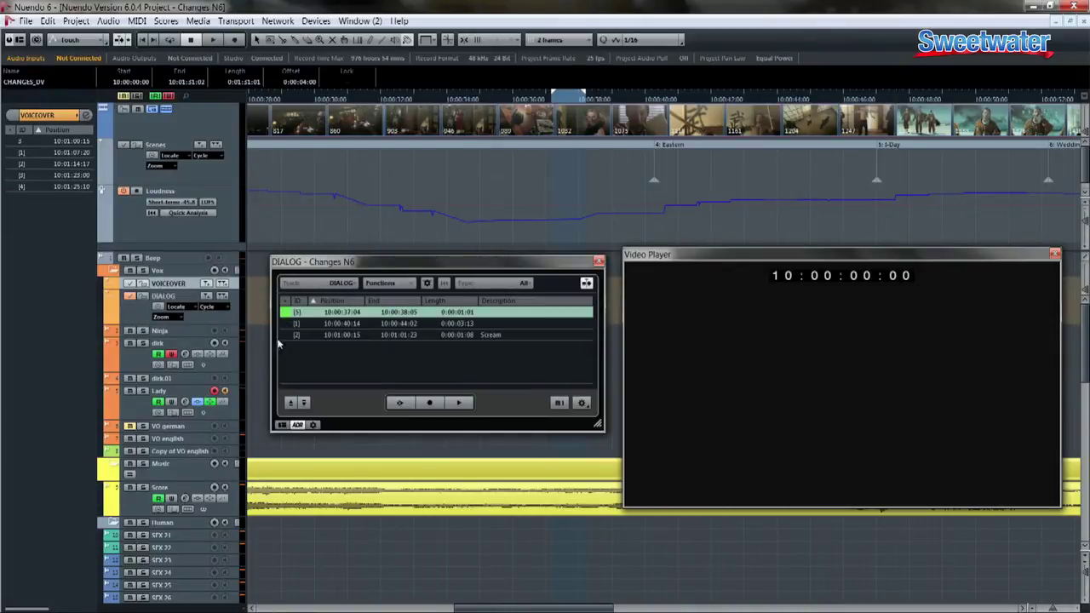
{"action": "left_click", "coordinate": [282, 425]}
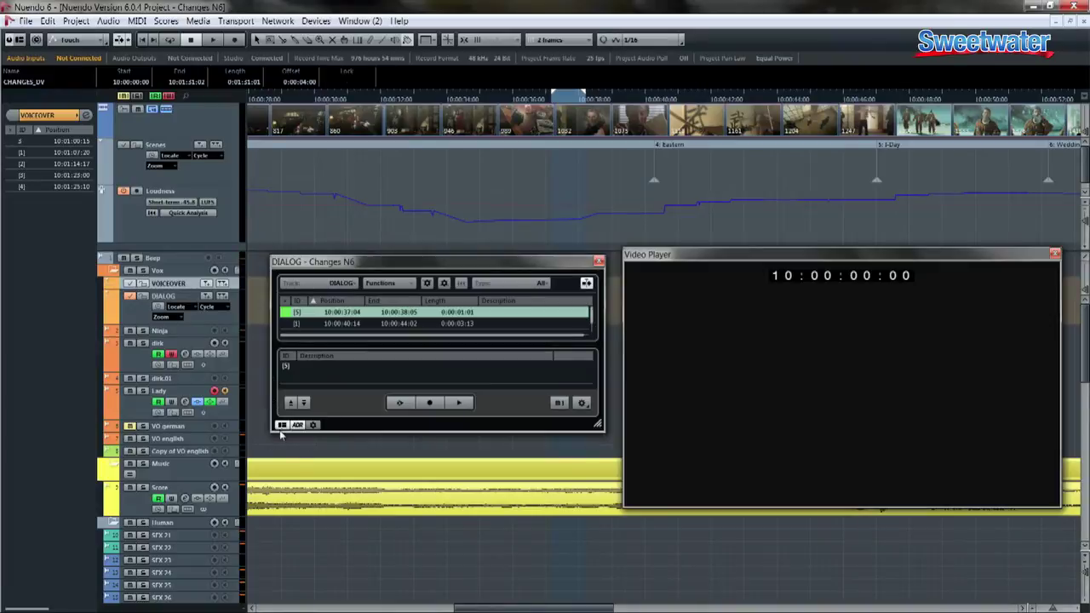
{"action": "left_click", "coordinate": [281, 430]}
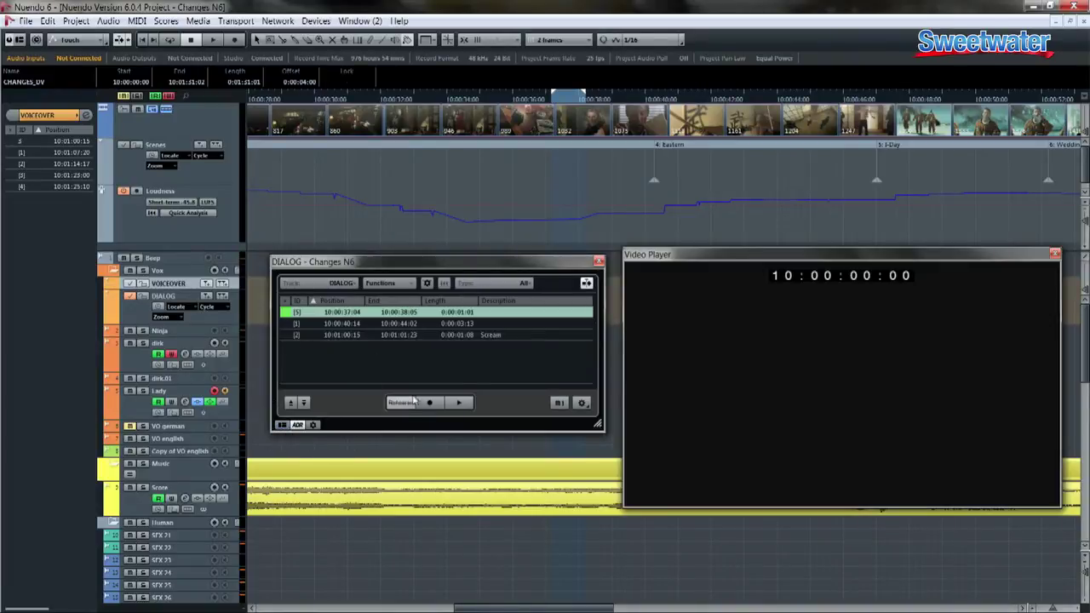
- Check the ADR Setup options, then rehearse the first cue against the video
{"action": "left_click", "coordinate": [583, 404]}
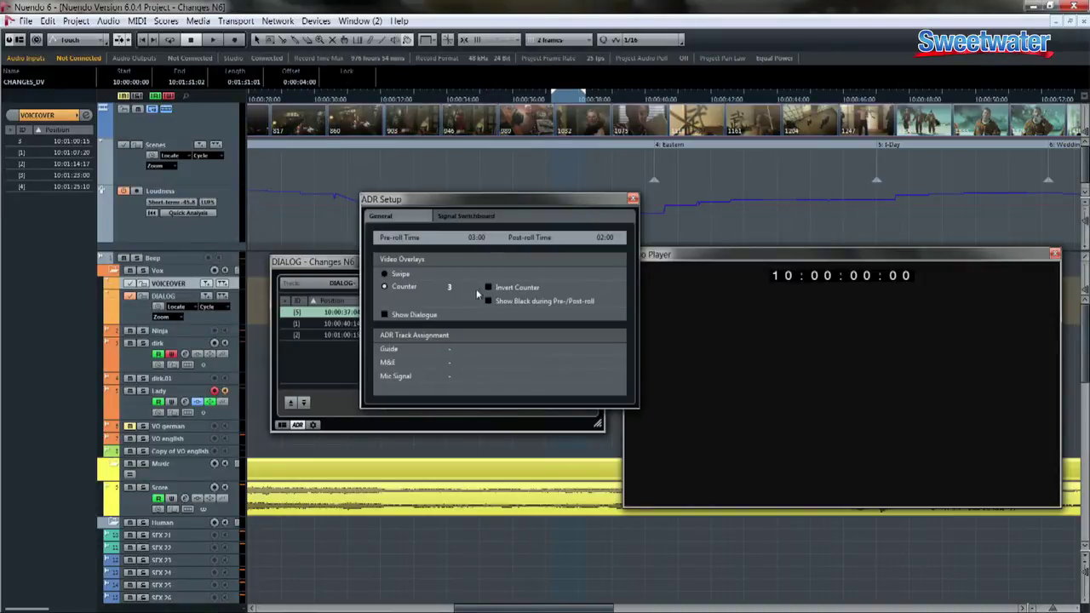
{"action": "left_click", "coordinate": [631, 199]}
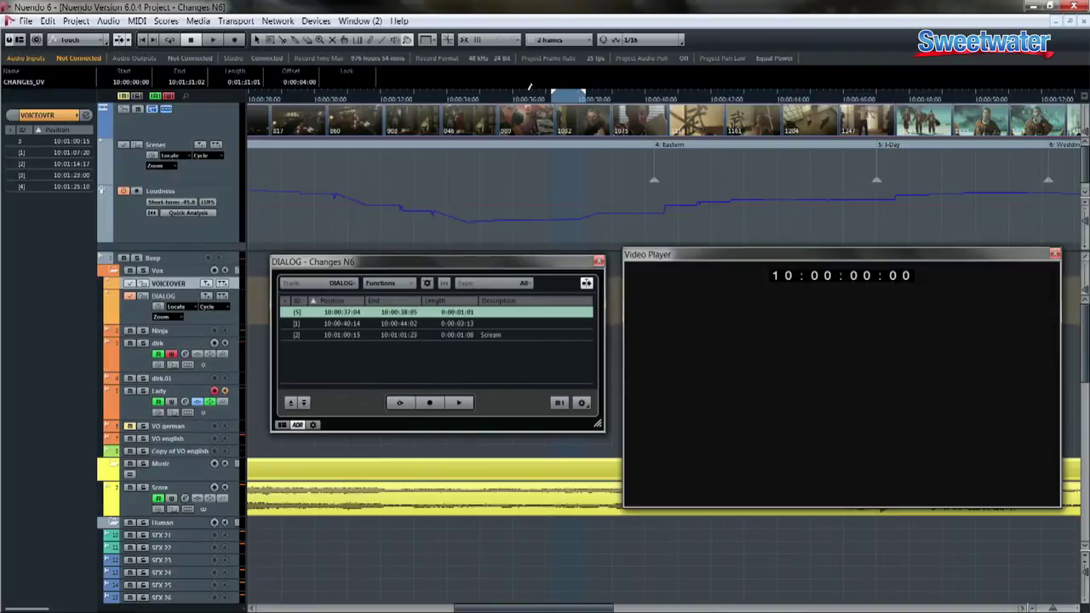
{"action": "left_click", "coordinate": [399, 404]}
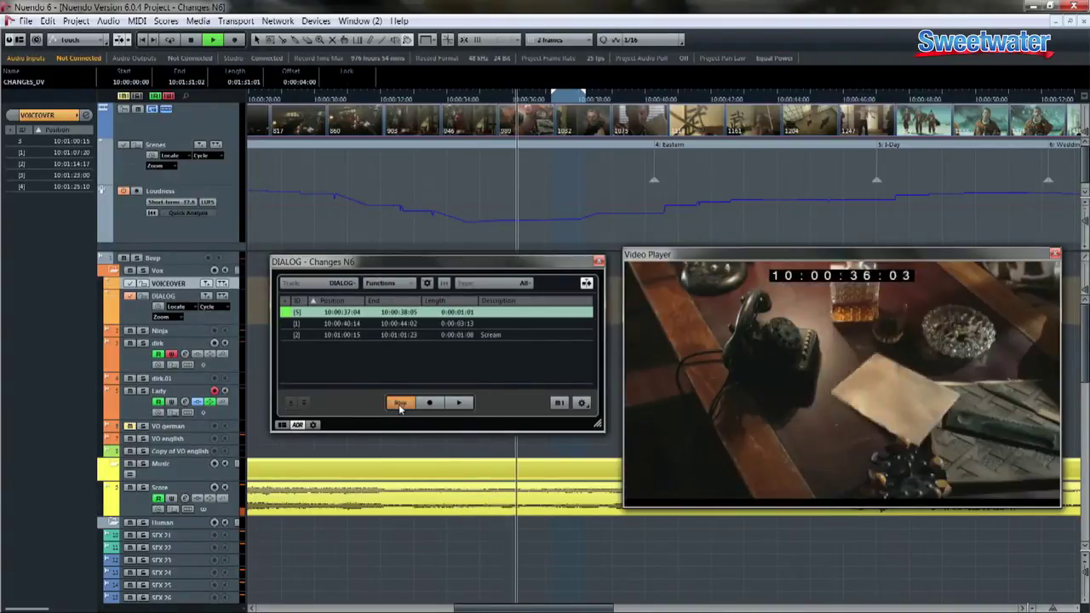
- Change the ADR Setup video overlay to Swipe
{"action": "left_click", "coordinate": [399, 403]}
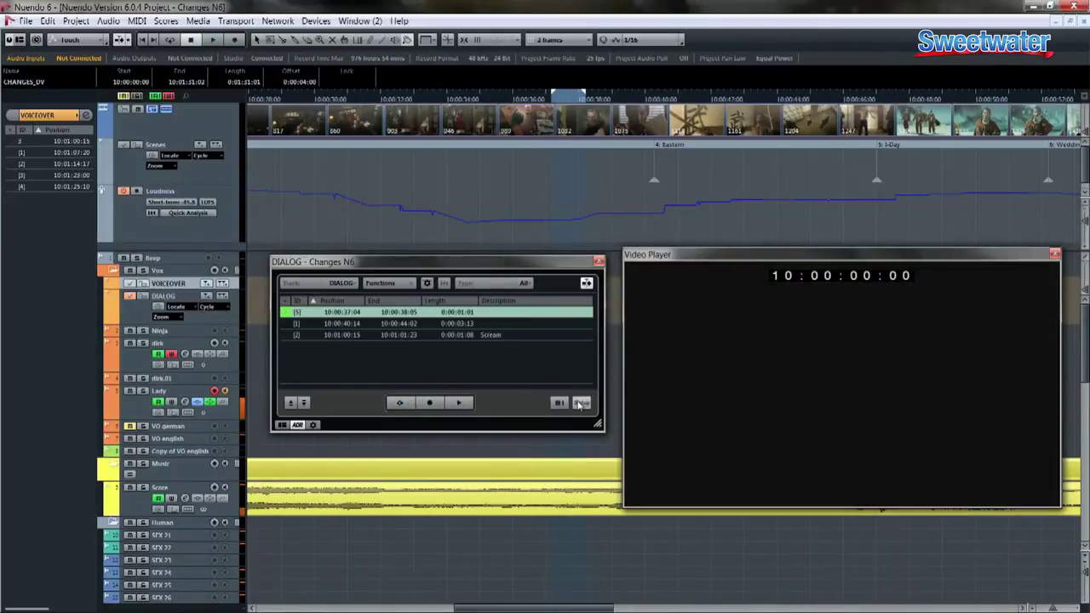
{"action": "left_click", "coordinate": [581, 403]}
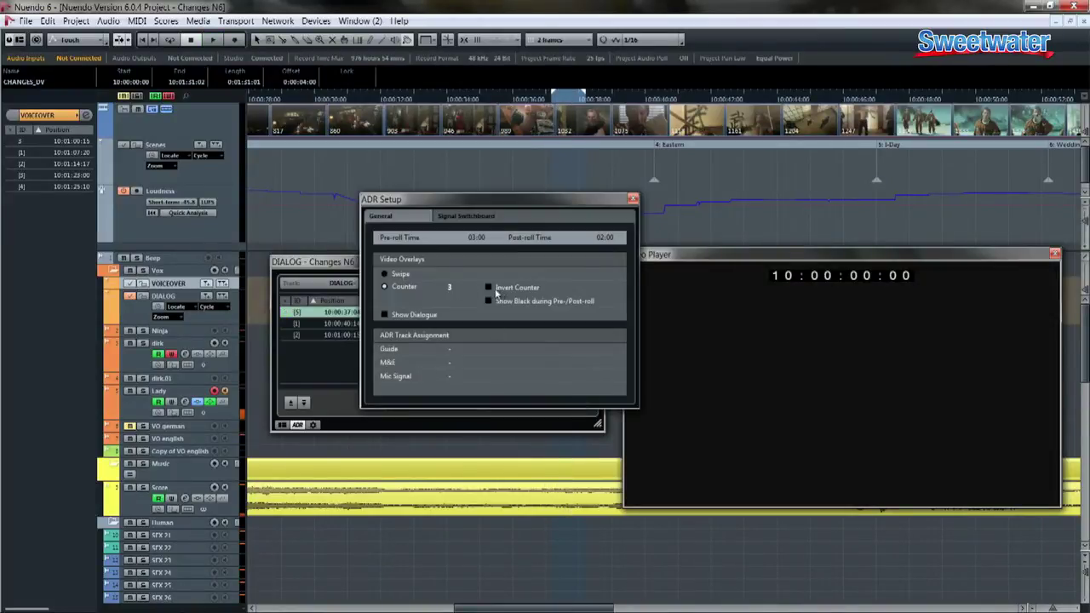
{"action": "left_click", "coordinate": [631, 199]}
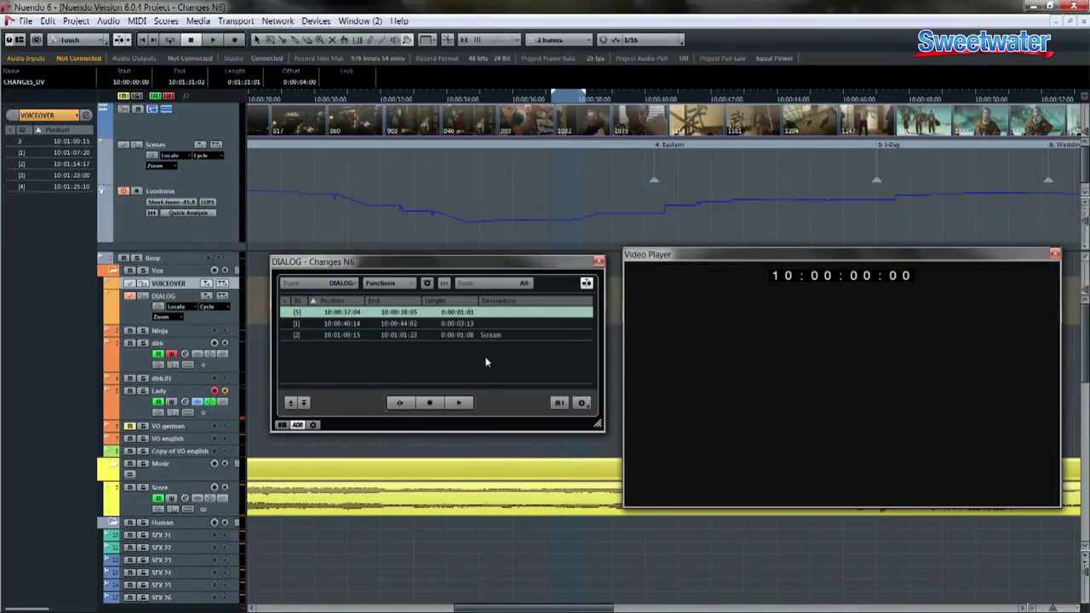
{"action": "left_click", "coordinate": [401, 404]}
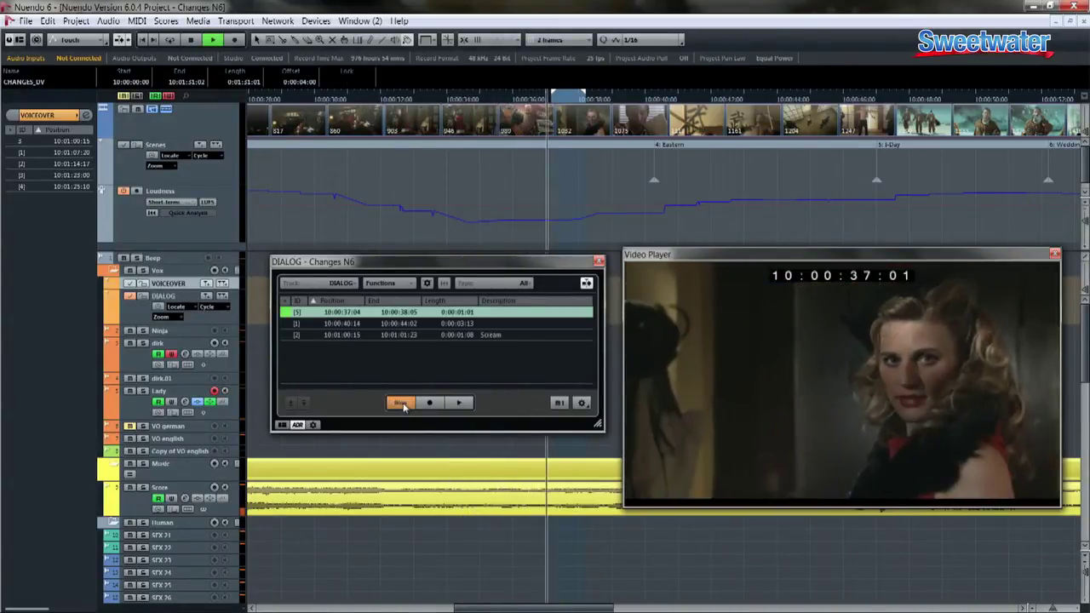
{"action": "left_click", "coordinate": [581, 402]}
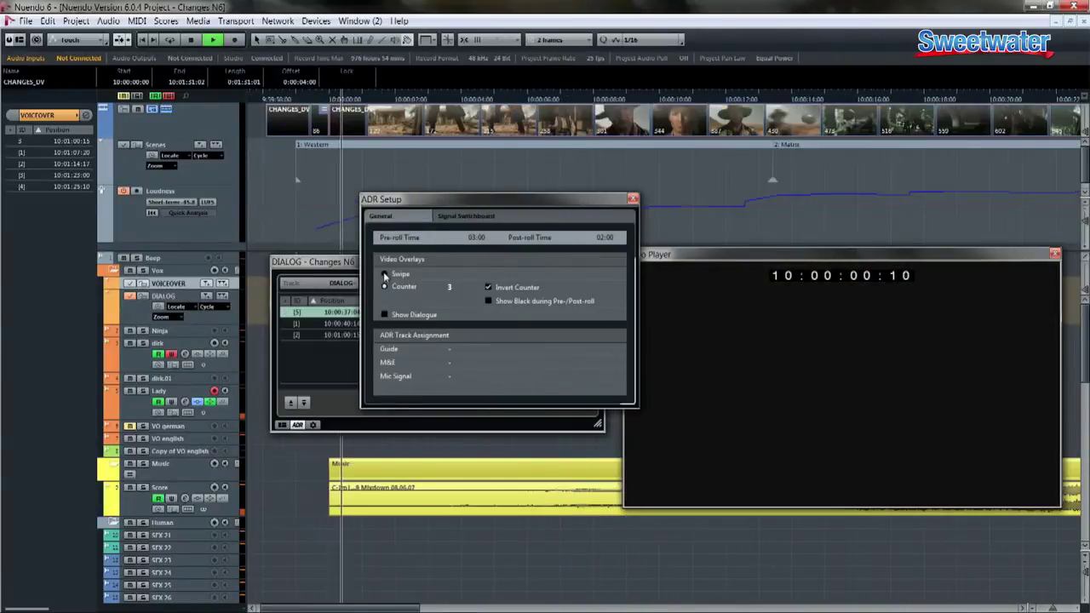
{"action": "left_click", "coordinate": [384, 274]}
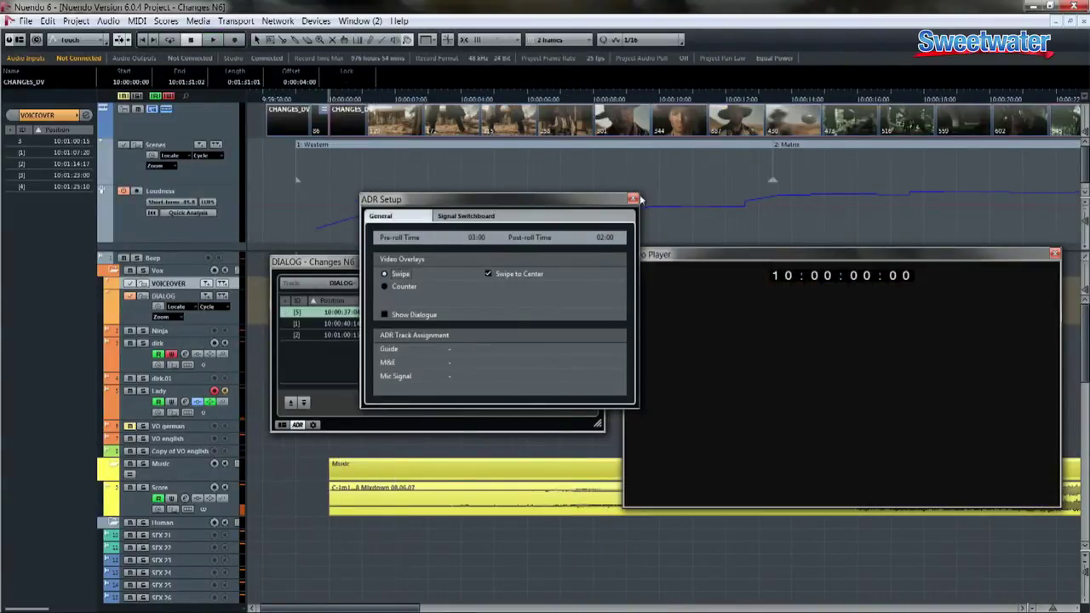
{"action": "left_click", "coordinate": [632, 198]}
- Locate to the first cue, rehearse it, record a take, and play the take back
{"action": "left_click", "coordinate": [292, 313]}
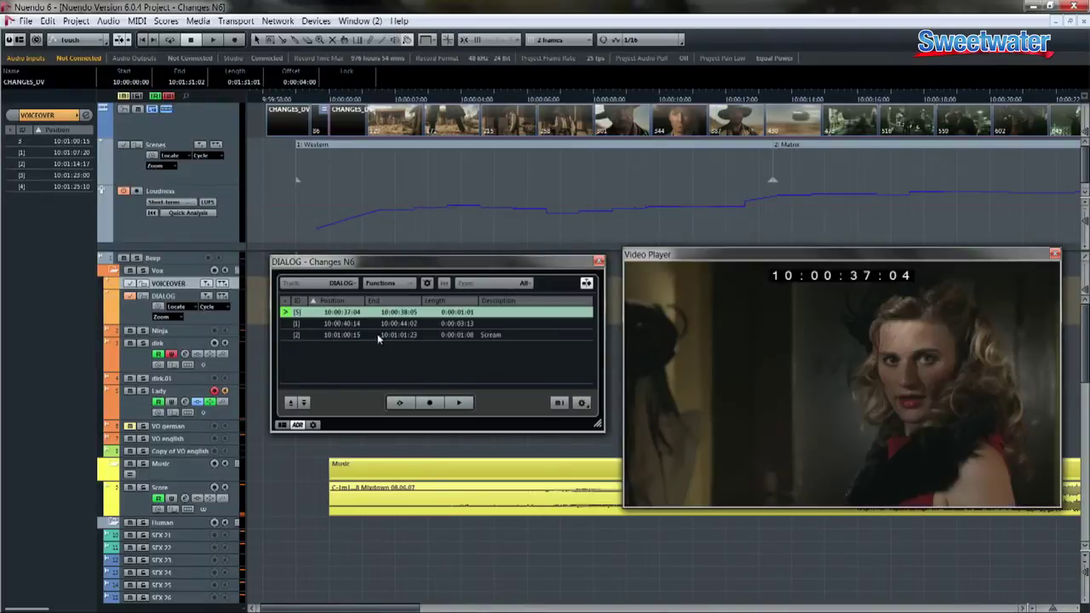
{"action": "left_click", "coordinate": [396, 403]}
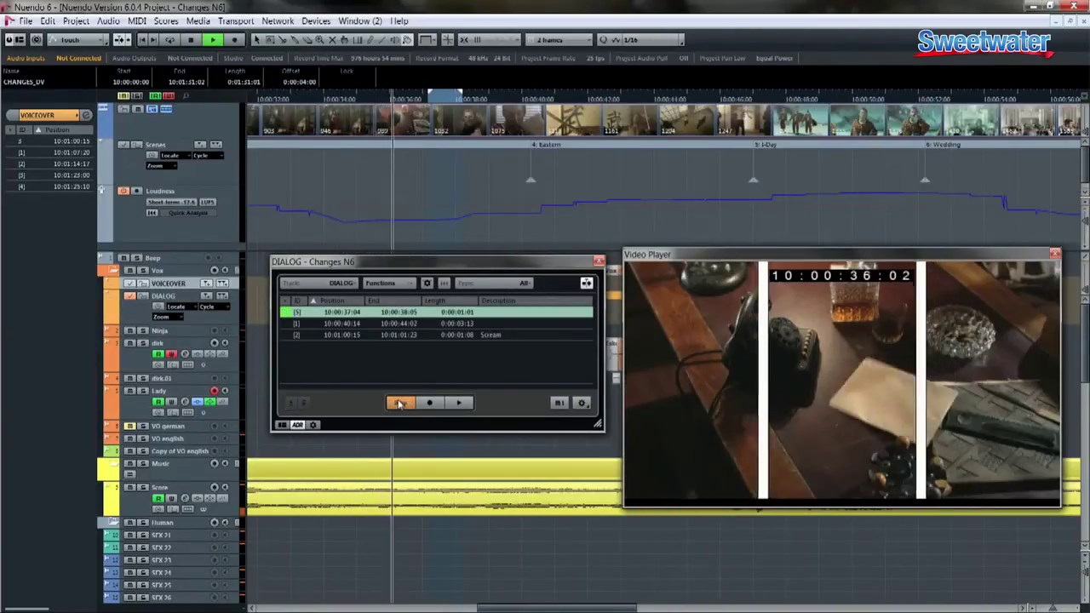
{"action": "left_click", "coordinate": [429, 403]}
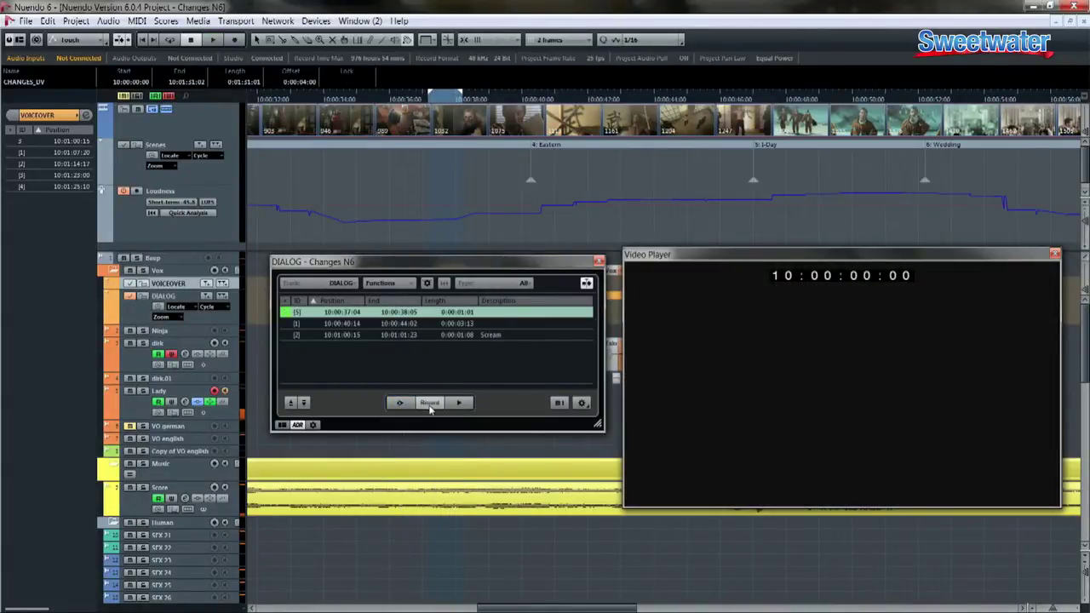
{"action": "left_click", "coordinate": [430, 404]}
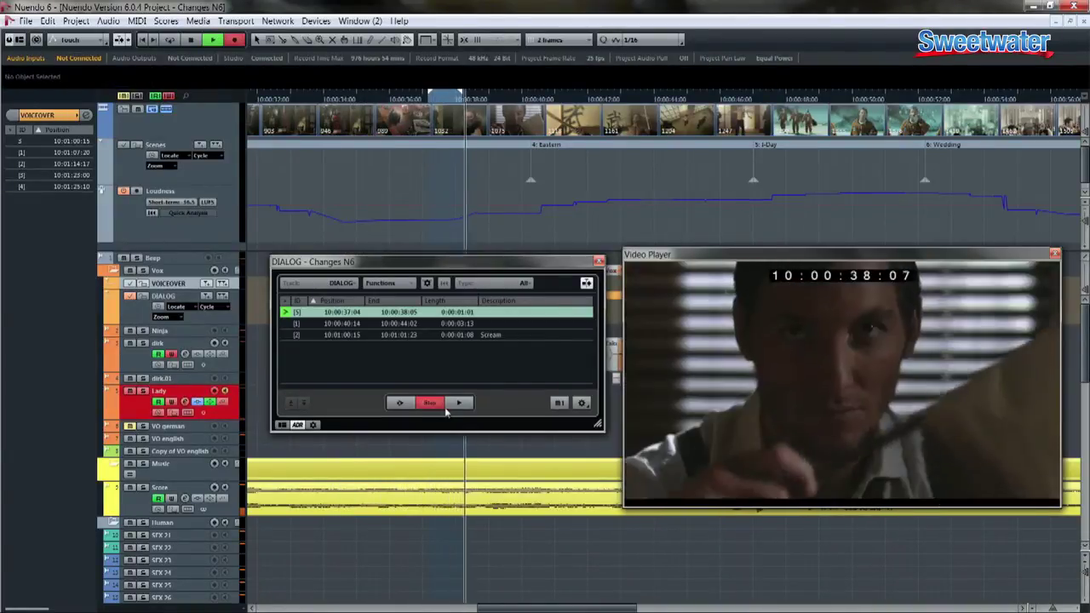
{"action": "left_click", "coordinate": [436, 405]}
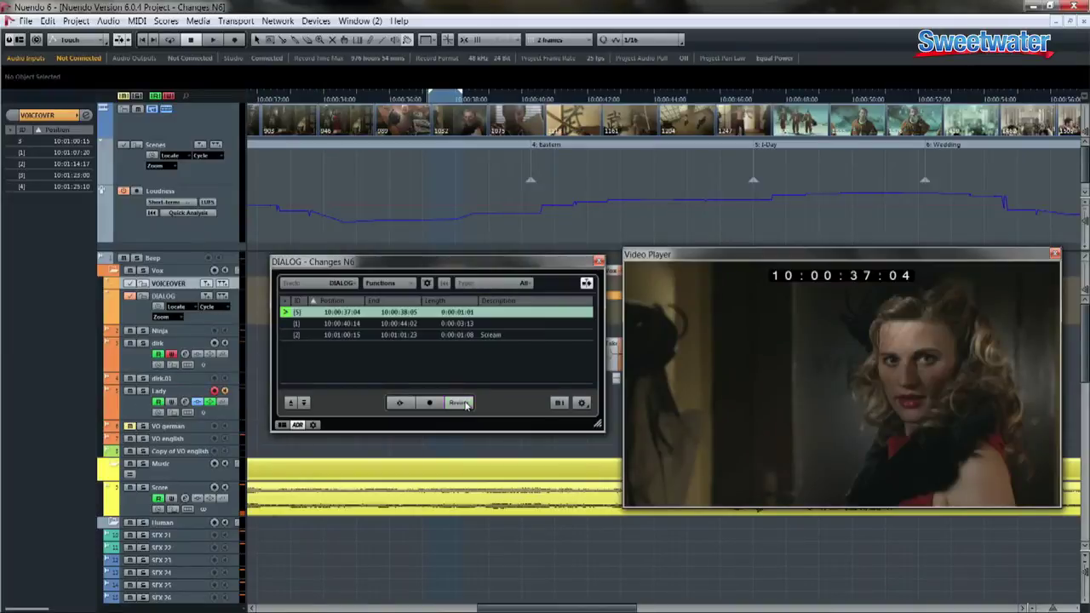
{"action": "left_click", "coordinate": [461, 404]}
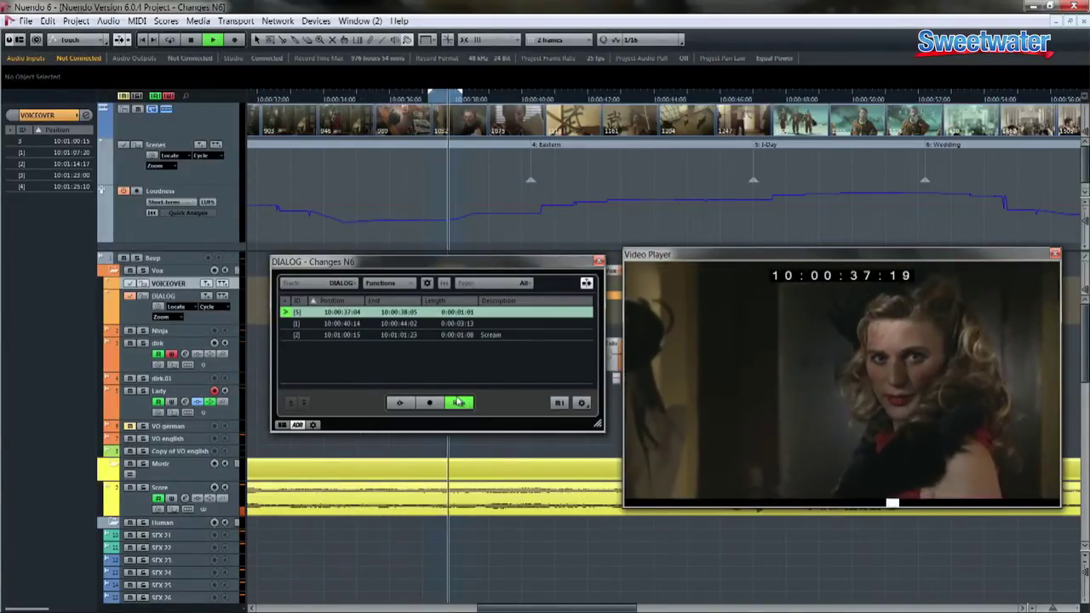
{"action": "left_click", "coordinate": [28, 21]}
- In Export Audio Mixdown, batch-select Output, Group and FX channels, leaving out SFX STEM
{"action": "mouse_move", "coordinate": [65, 230]}
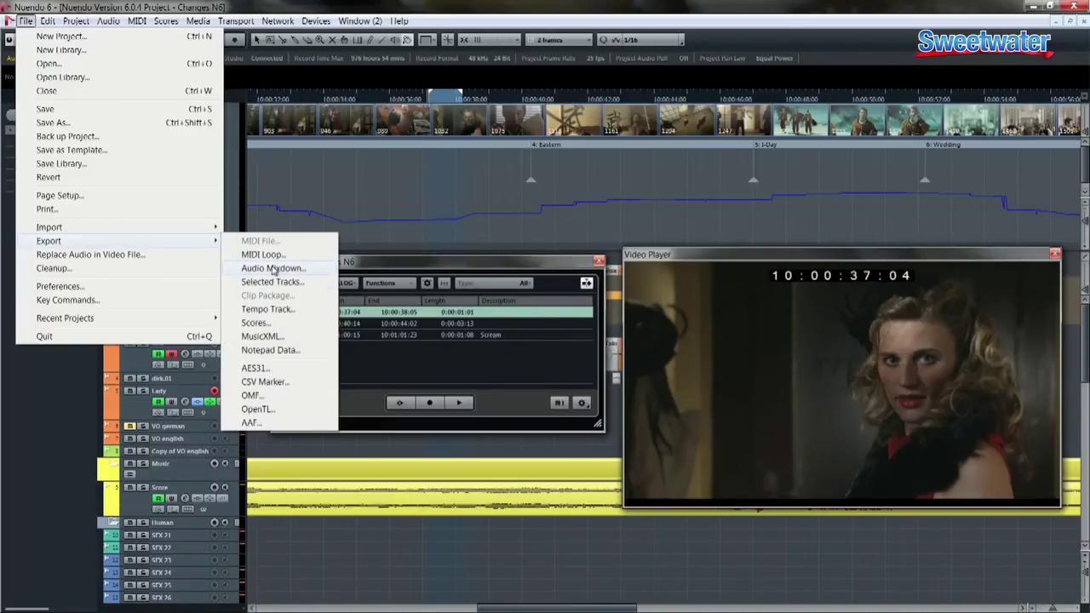
{"action": "left_click", "coordinate": [274, 269]}
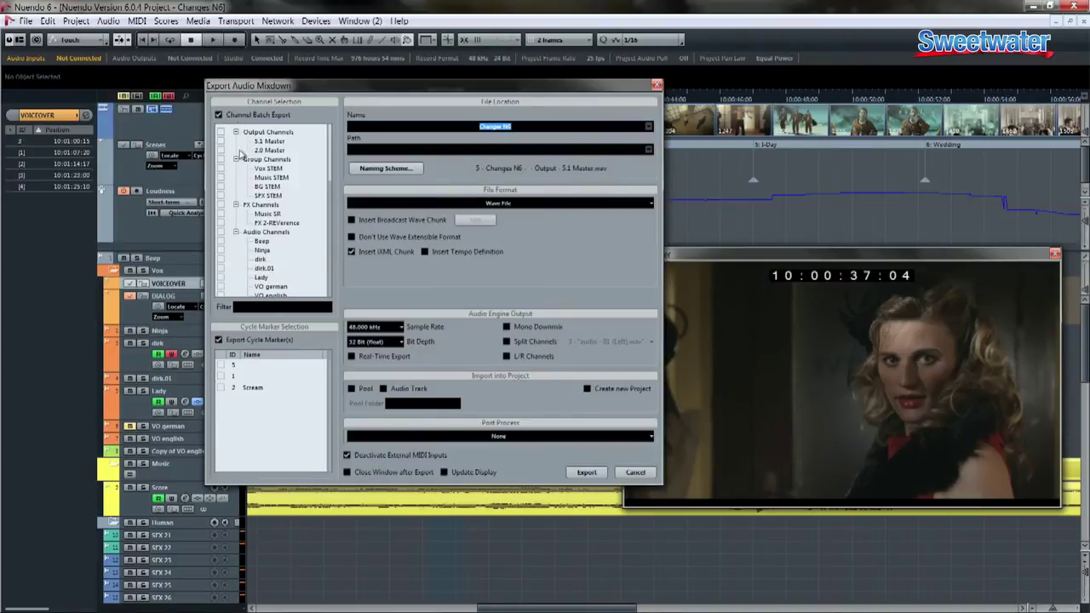
{"action": "left_click", "coordinate": [221, 132]}
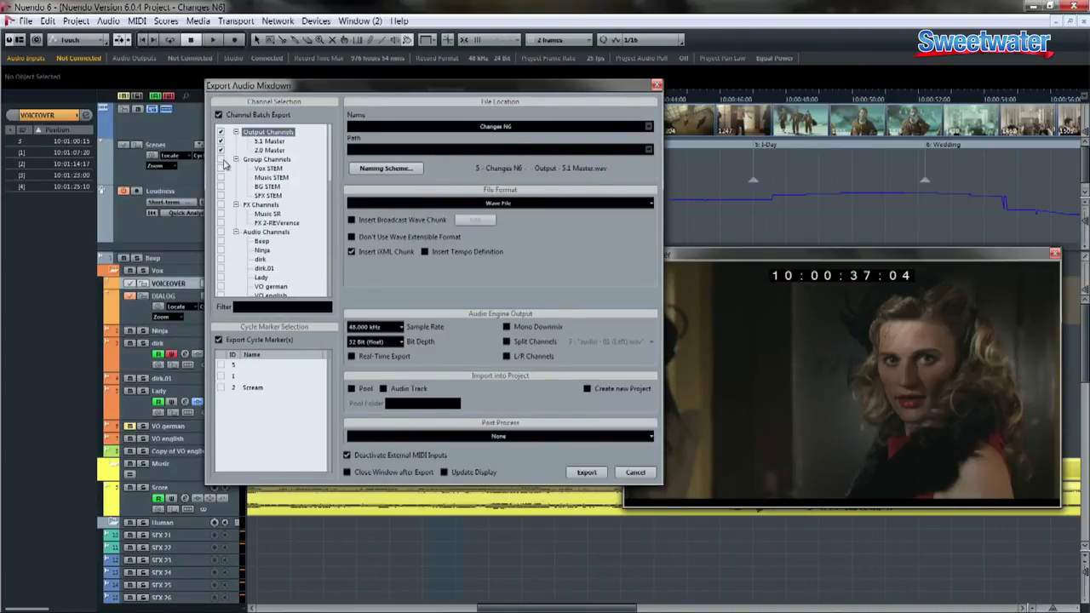
{"action": "left_click", "coordinate": [220, 159]}
{"action": "left_click", "coordinate": [220, 195]}
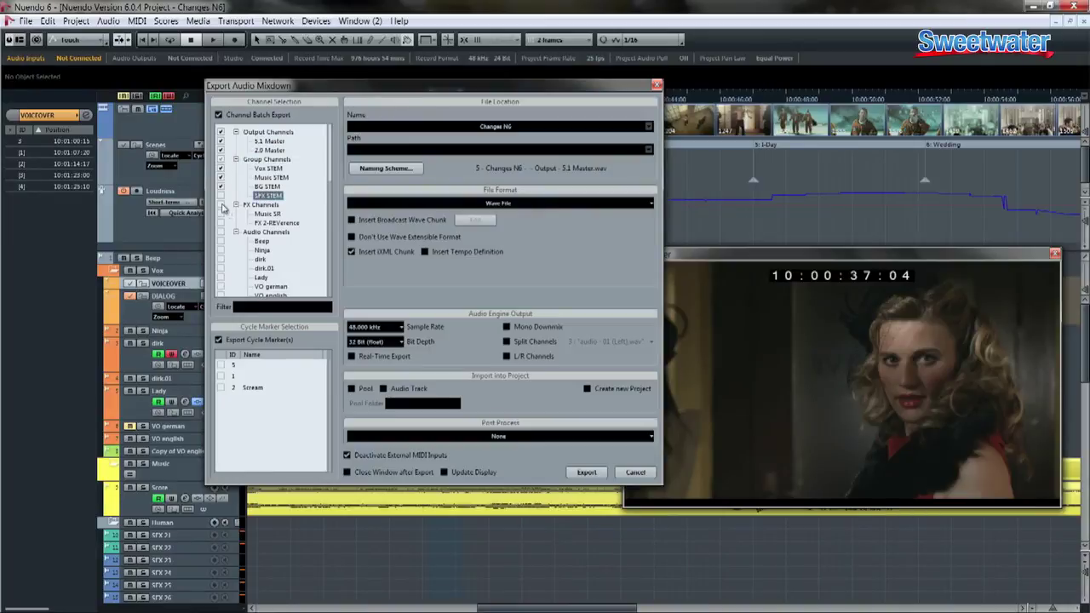
{"action": "left_click", "coordinate": [222, 205]}
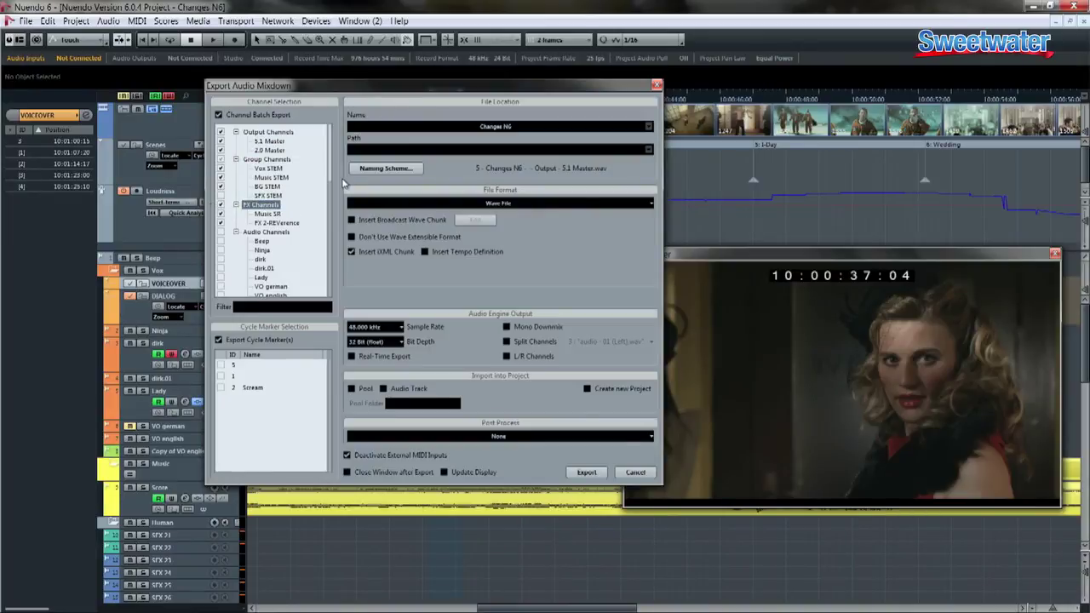